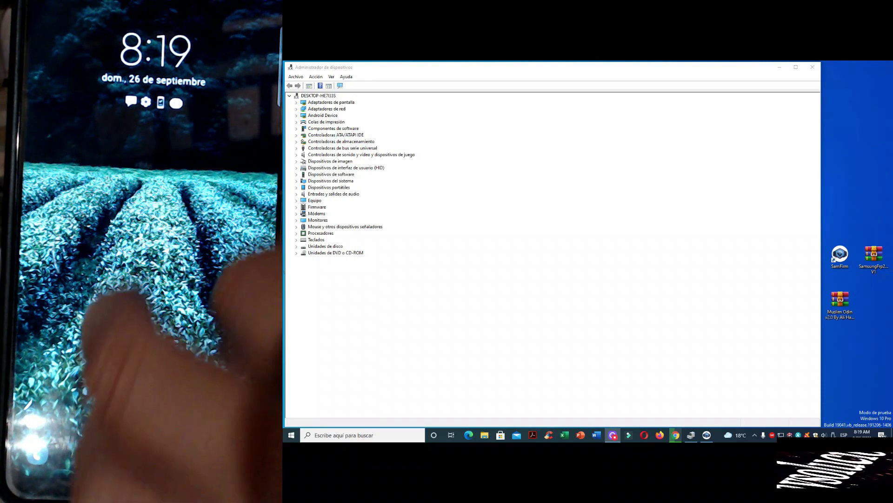
Launch Muslim Odin v2.0 from its desktop archive and check the FRP file list.
double_click(840, 305)
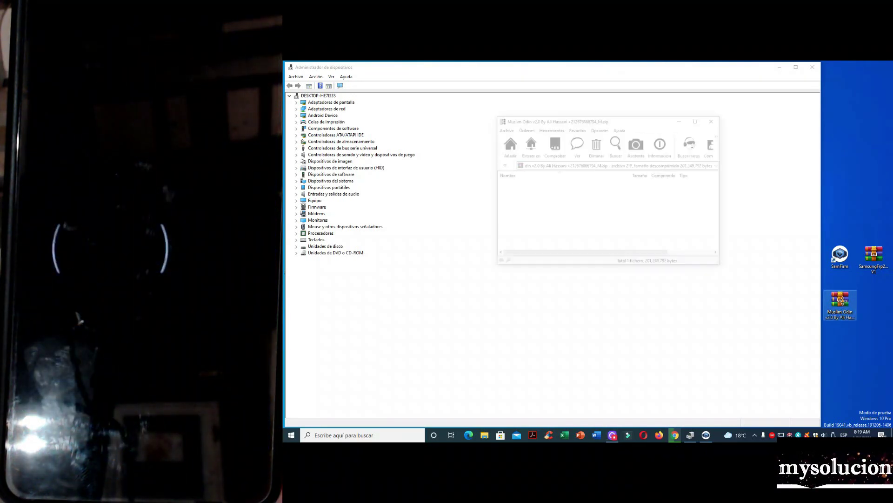
left_click_drag(656, 134, 746, 96)
double_click(653, 169)
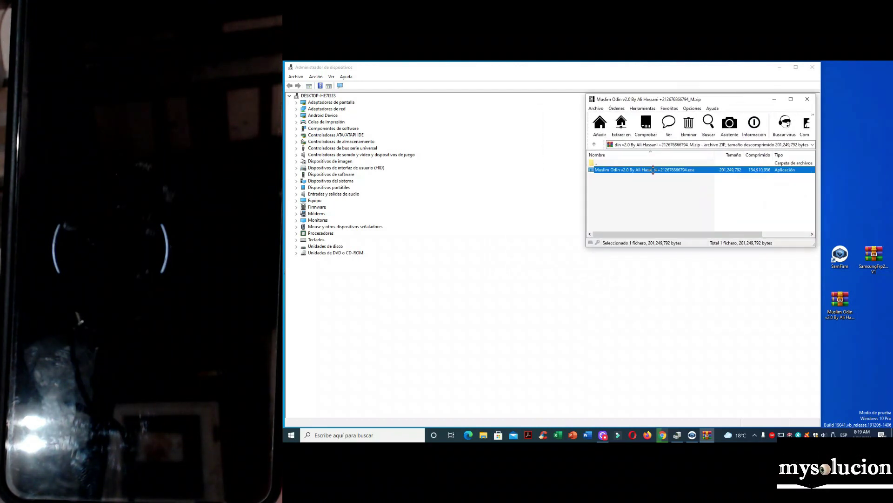
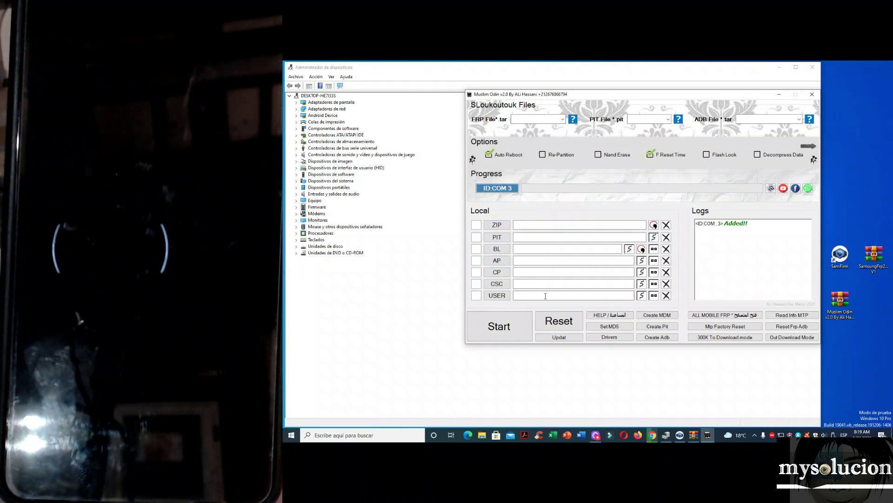
left_click(563, 119)
left_click(562, 120)
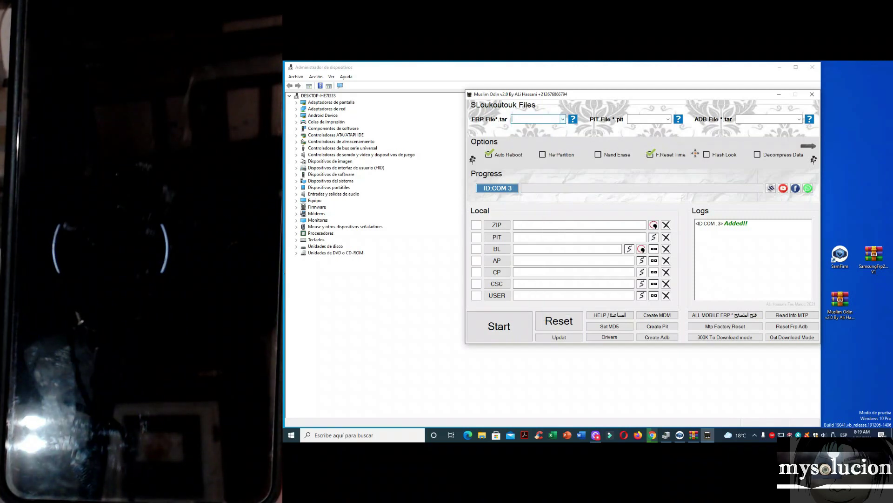
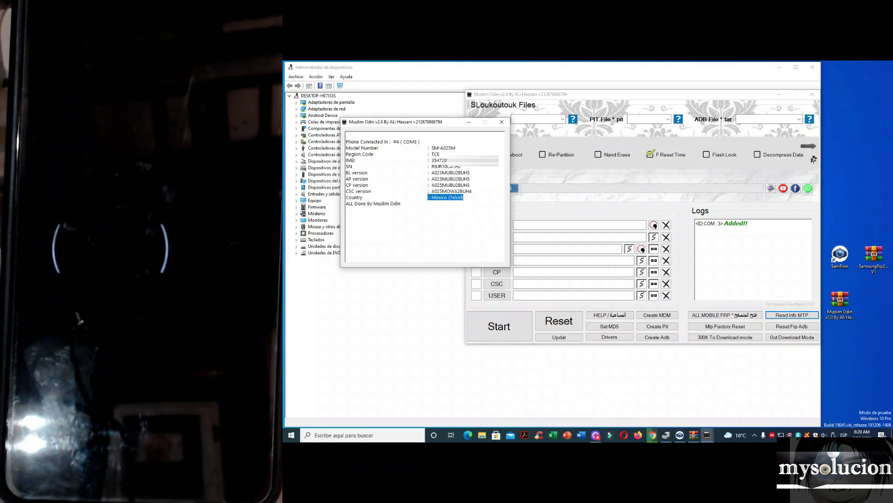
Close the phone information report and take the connected phone out of download mode.
left_click(432, 211)
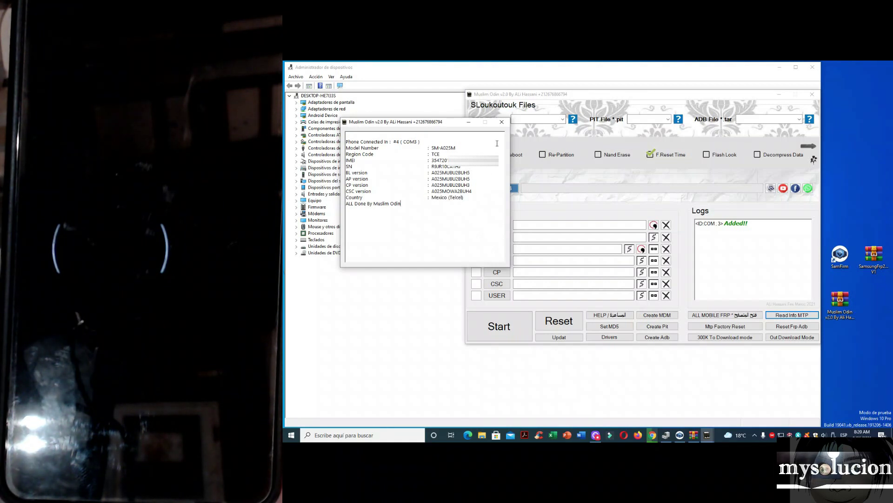
left_click(502, 123)
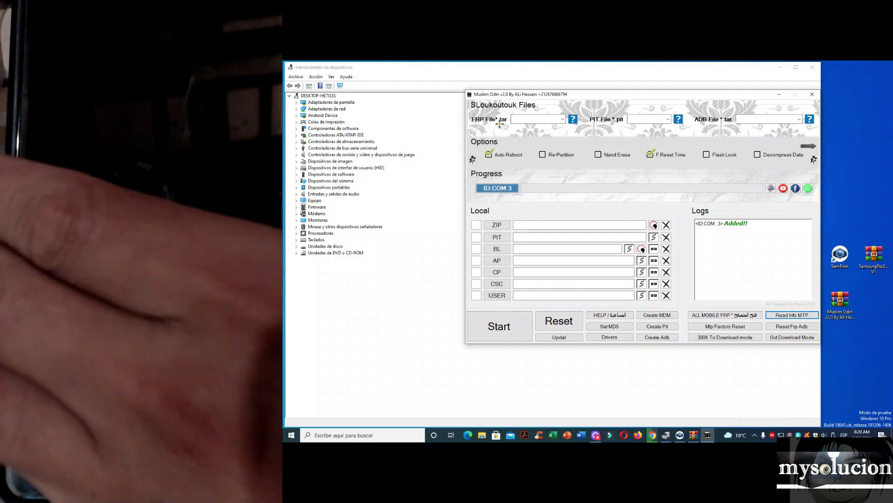
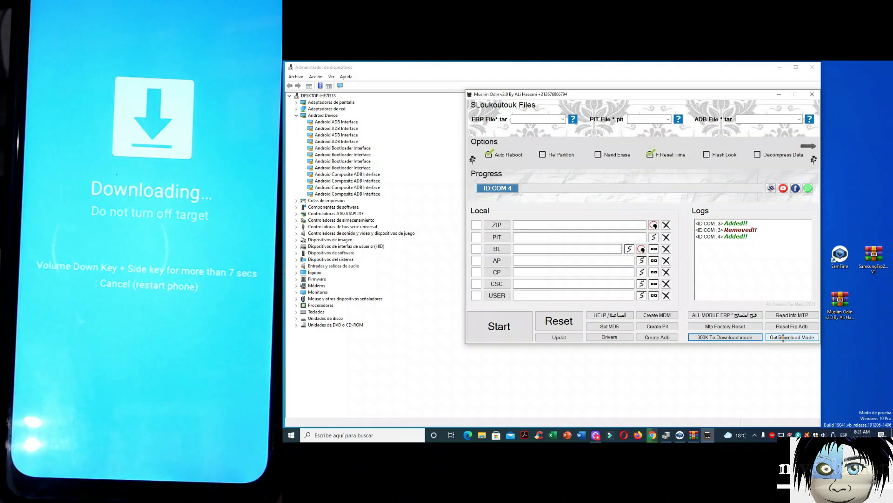
left_click(780, 336)
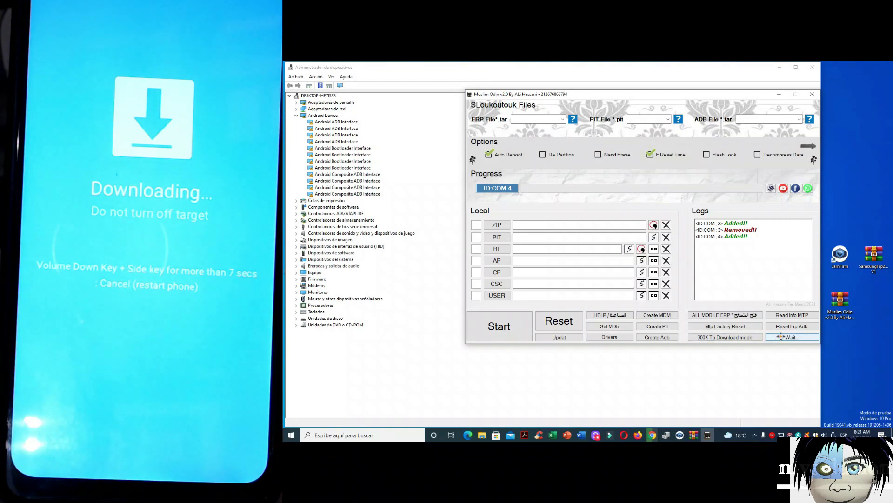
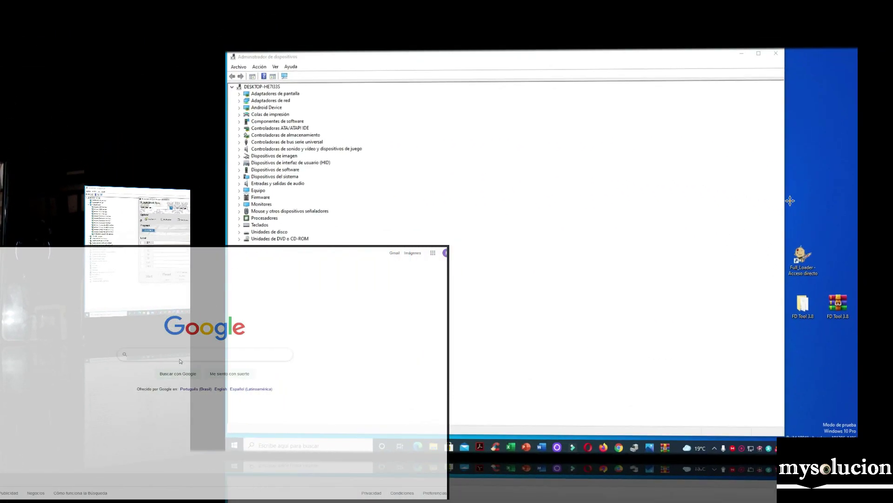
Search Google for mysolucion.
left_click(180, 356)
type("m")
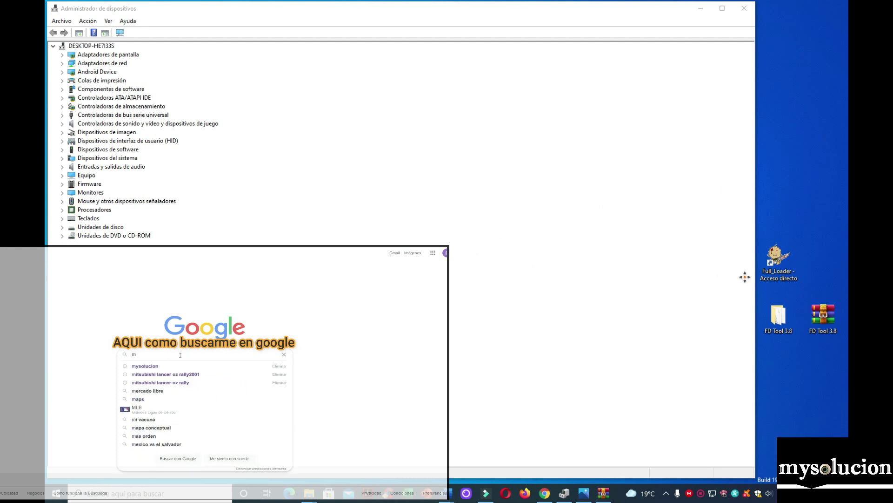
type("ysolucio")
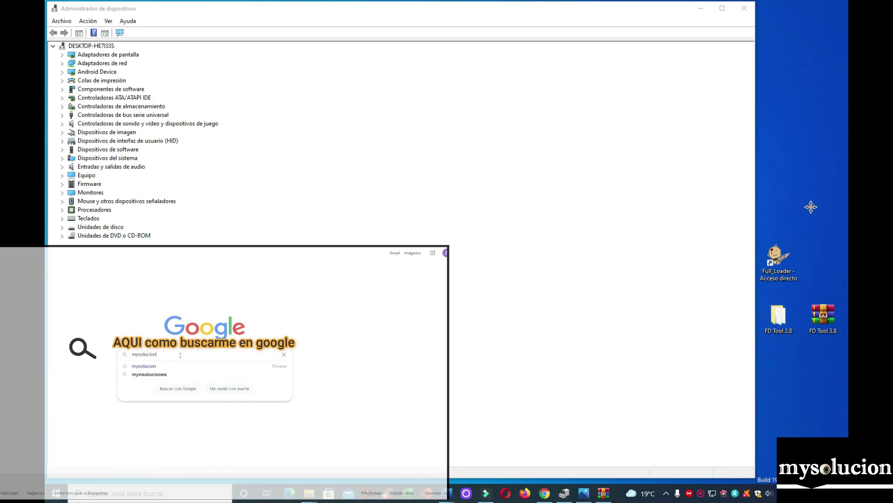
type("n")
key("Return")
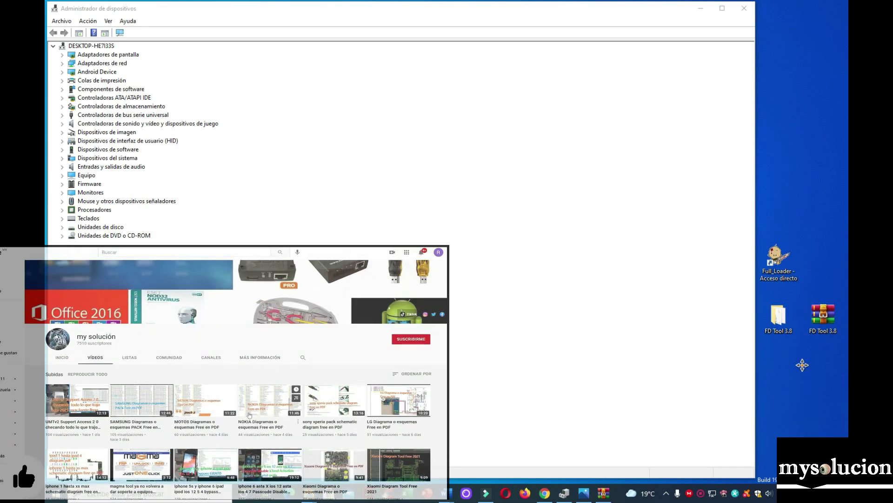
Examine the FD Tool 3.8 archive, its extracted folder and the actions available for the Full_Loader shortcut on the desktop.
left_click(823, 331)
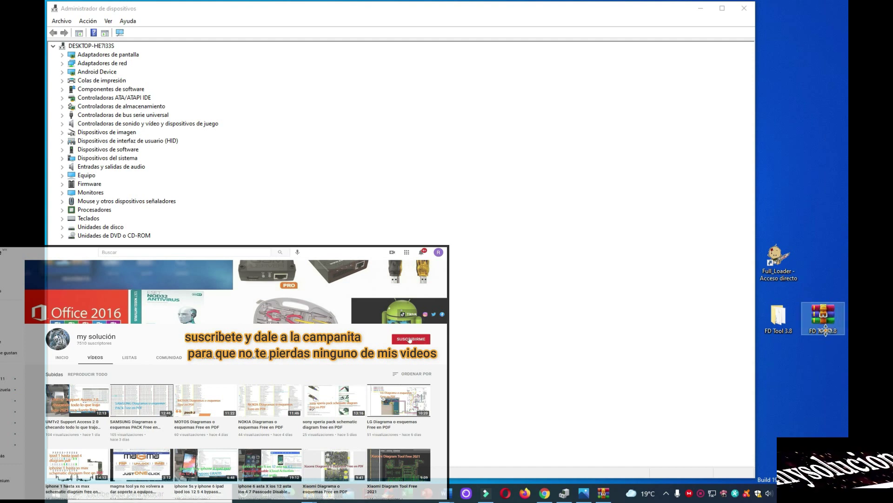
mouse_move(817, 325)
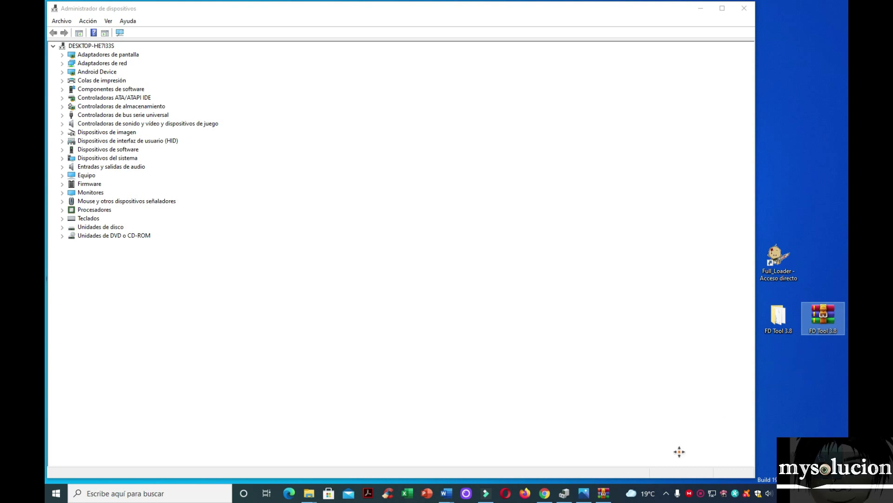
left_click(778, 325)
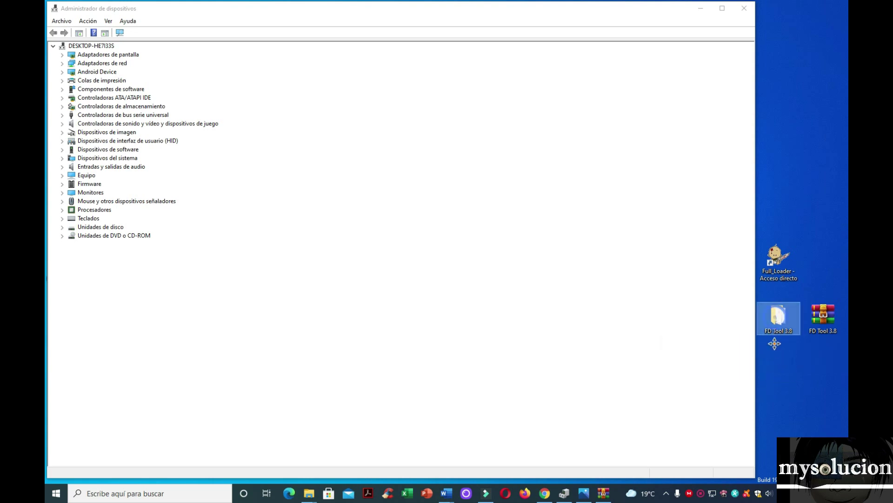
mouse_move(782, 322)
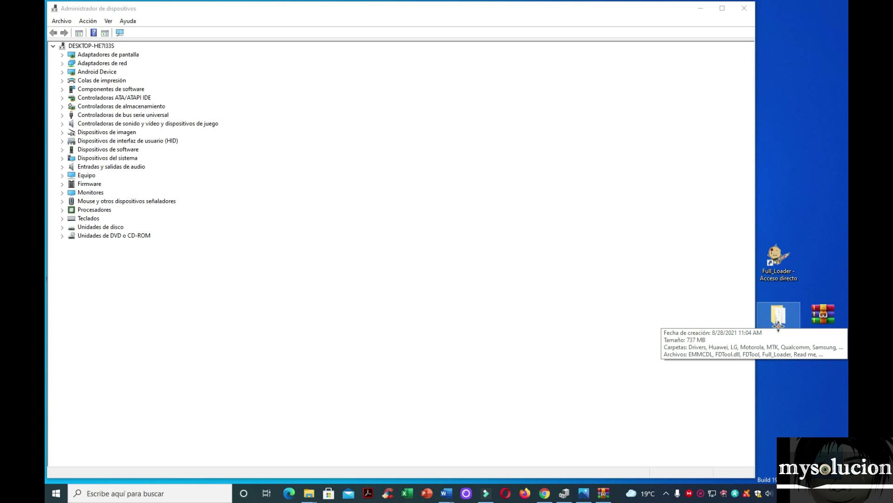
left_click(783, 280)
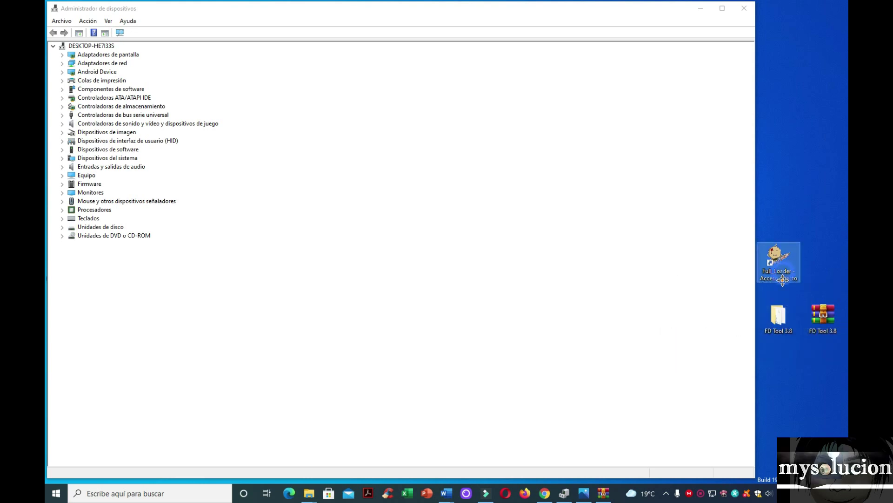
mouse_move(783, 268)
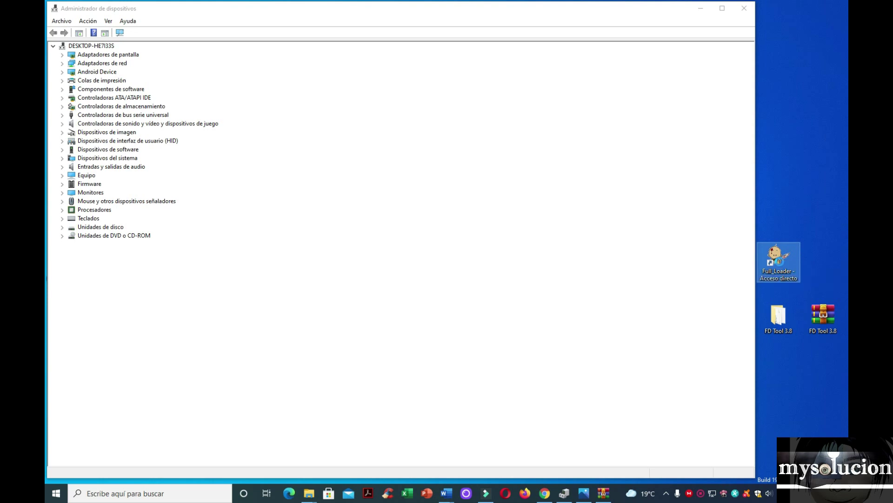
right_click(780, 261)
key("Return")
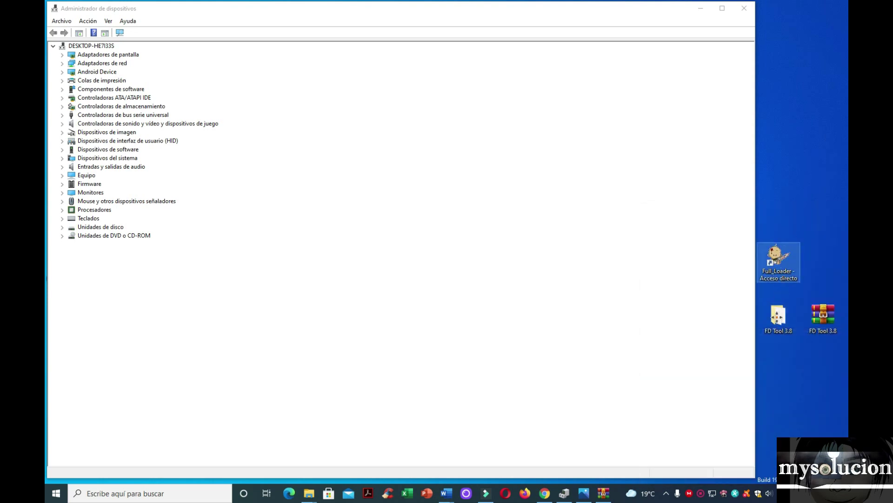
right_click(781, 263)
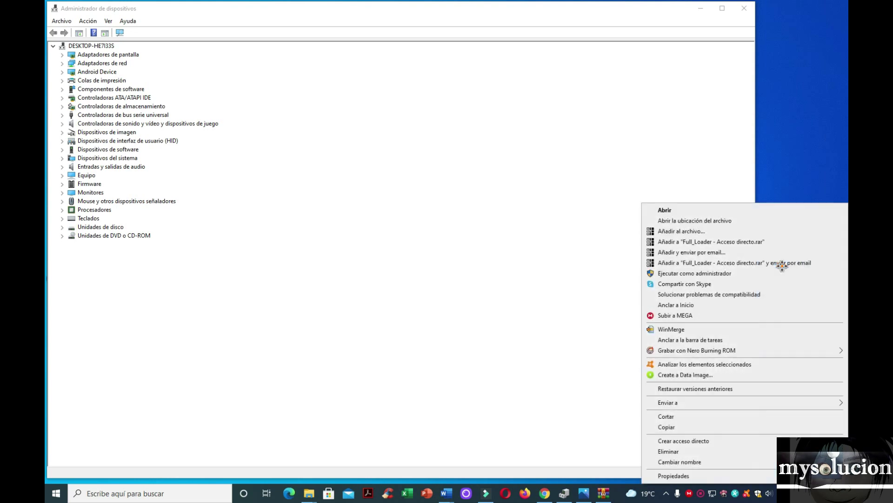
mouse_move(757, 401)
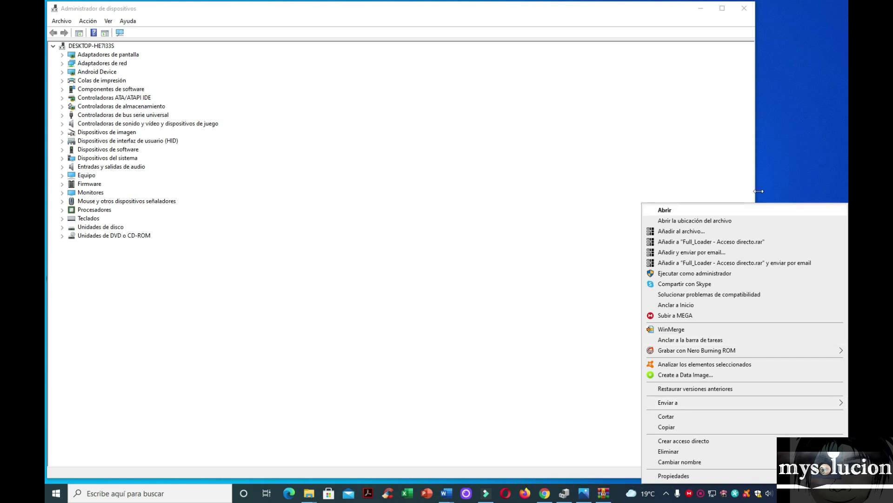
left_click(785, 146)
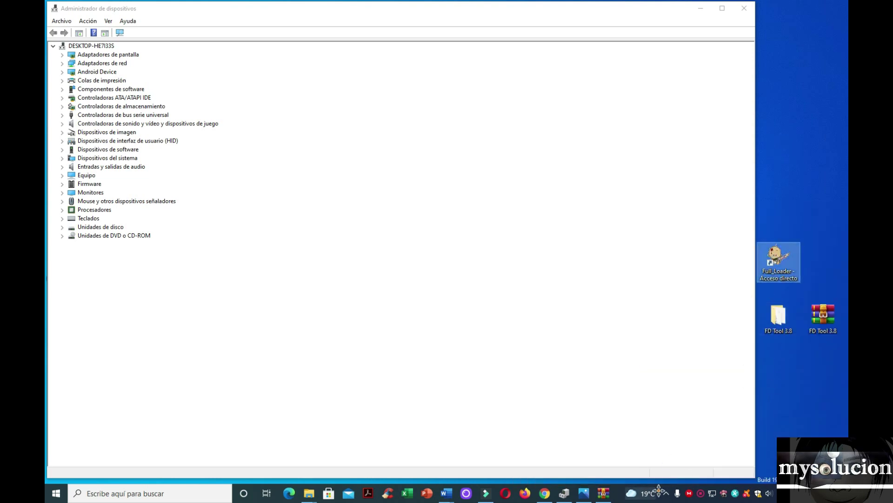
Locate Full_Loader.exe inside the open FD Tool 3.8.rar archive and close the archive window.
left_click(604, 492)
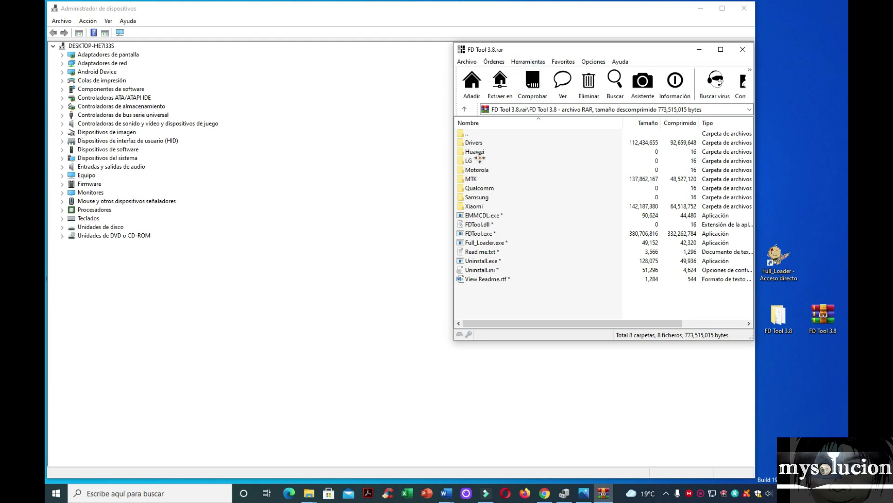
left_click(490, 243)
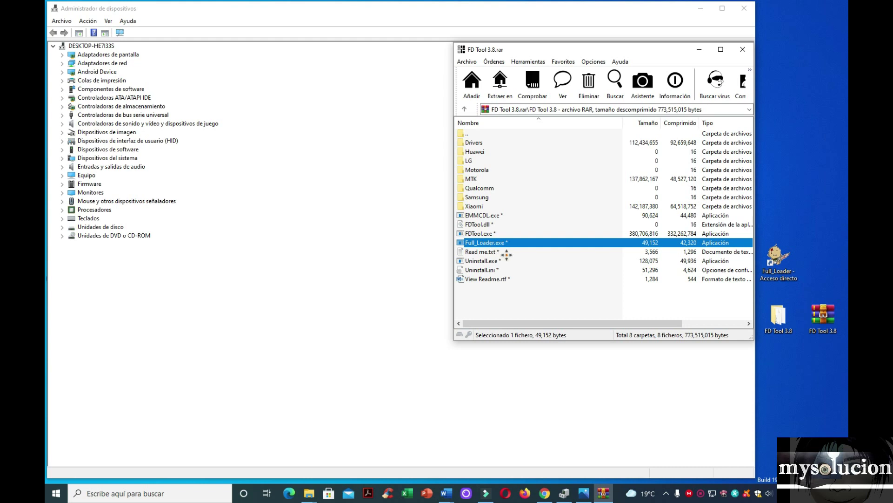
left_click(743, 50)
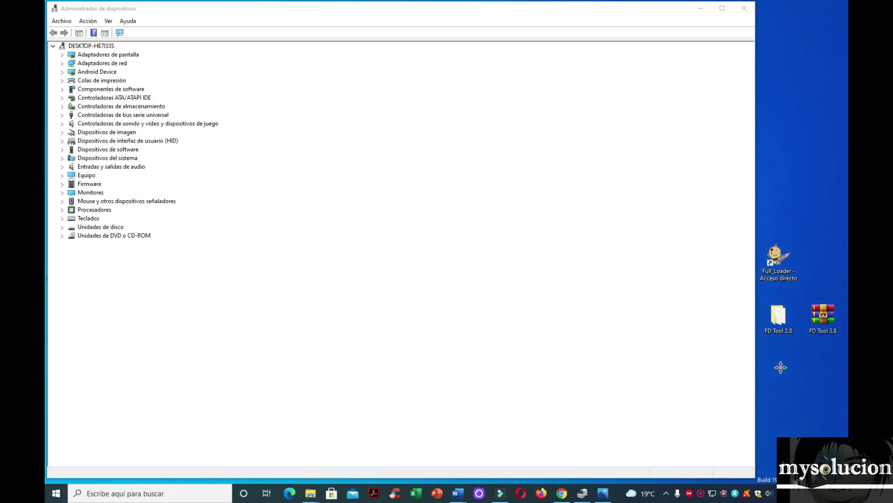
Run the Full_Loader shortcut on the FDTool application in the FD Tool 3.8 folder and acknowledge its notices.
left_click(822, 331)
left_click(784, 263)
right_click(783, 262)
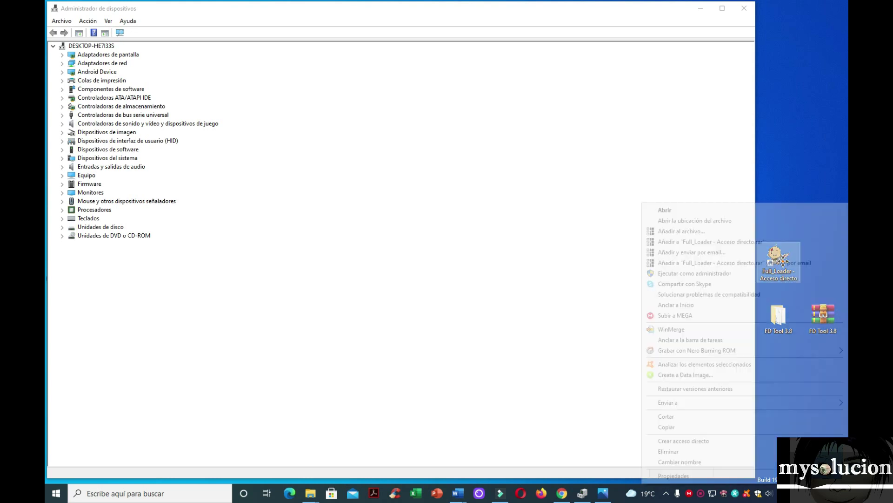
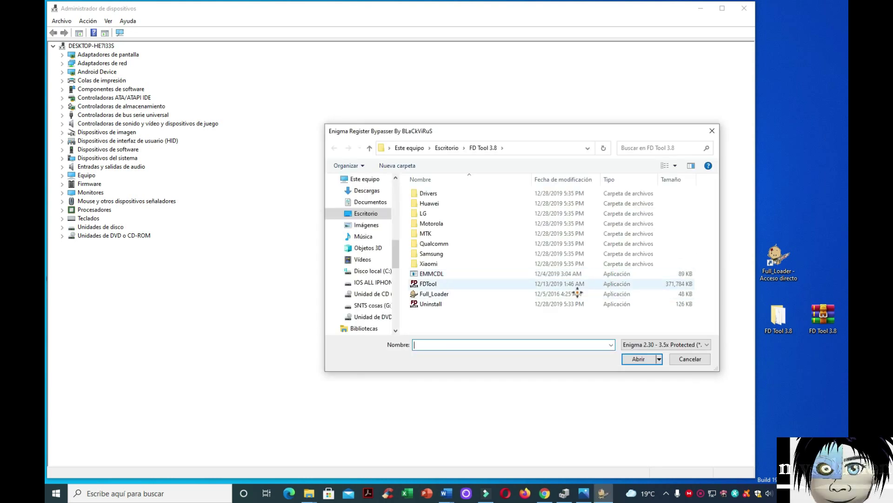
left_click(442, 284)
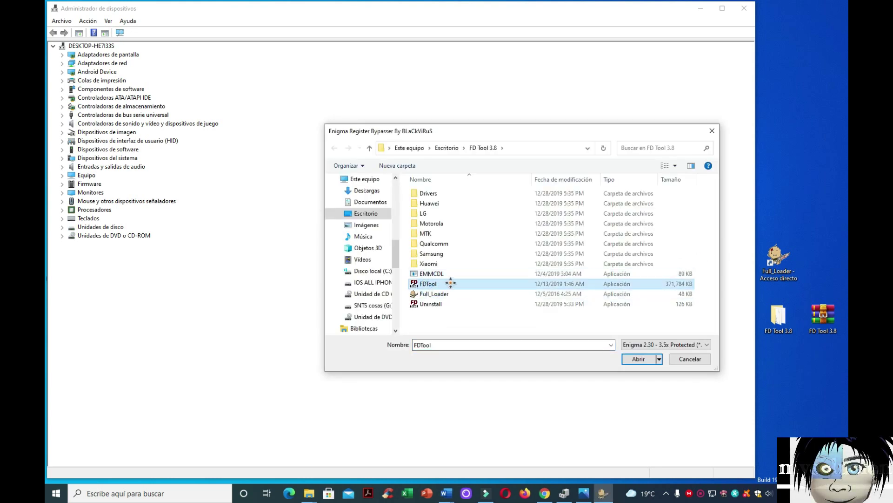
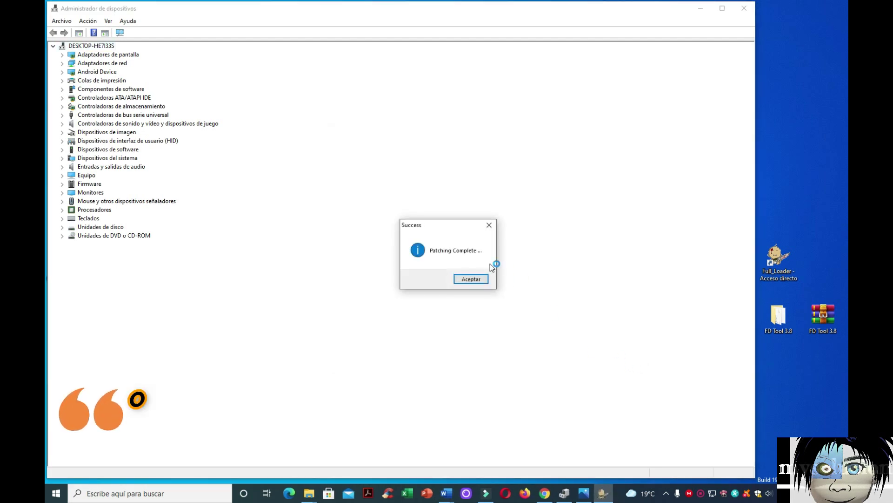
left_click_drag(440, 225, 511, 204)
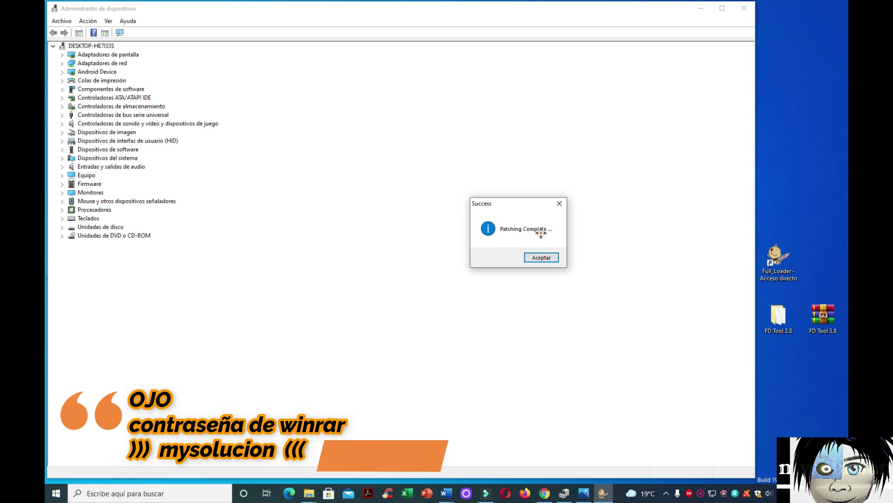
left_click(536, 256)
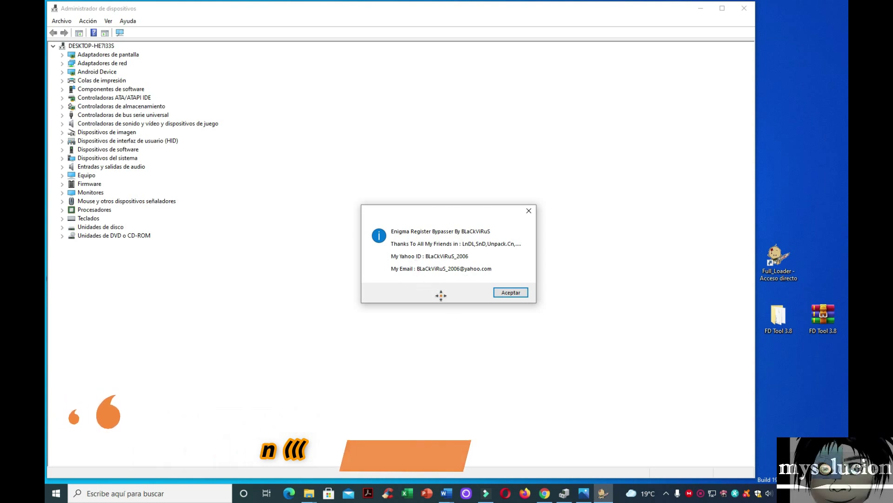
left_click(508, 293)
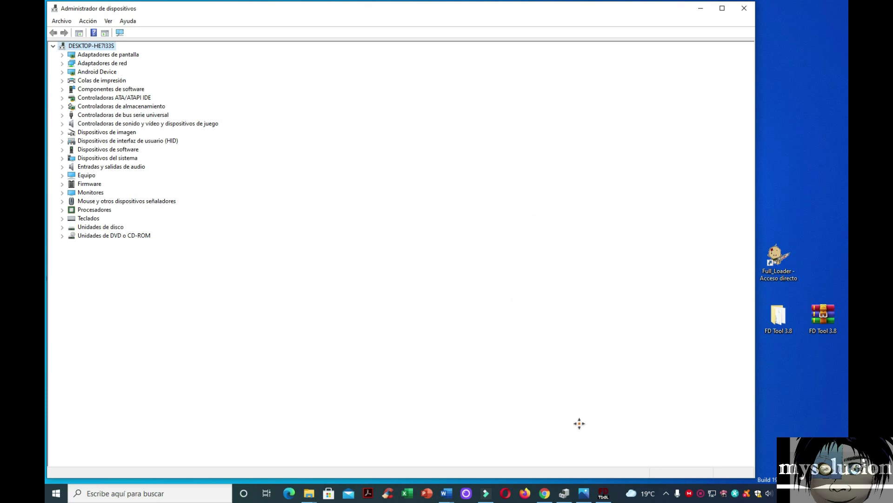
Bring FD Tool V3.8 to the front and open its Samsung module.
left_click(603, 492)
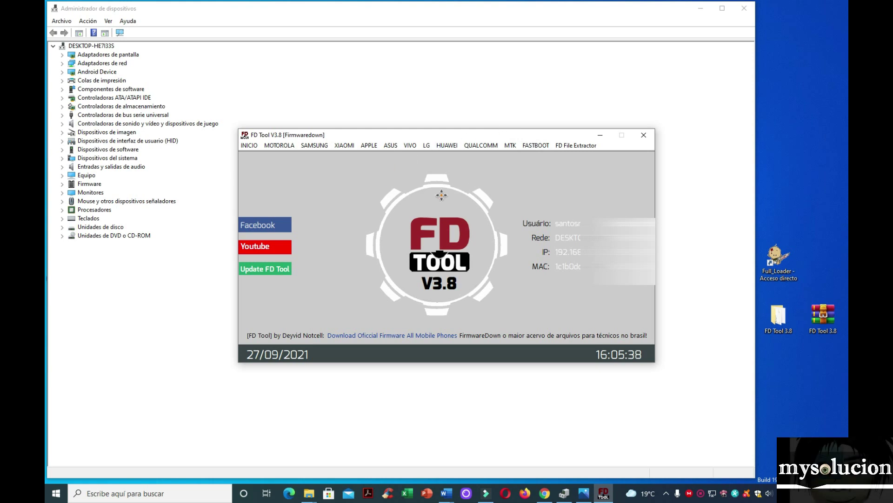
left_click(310, 146)
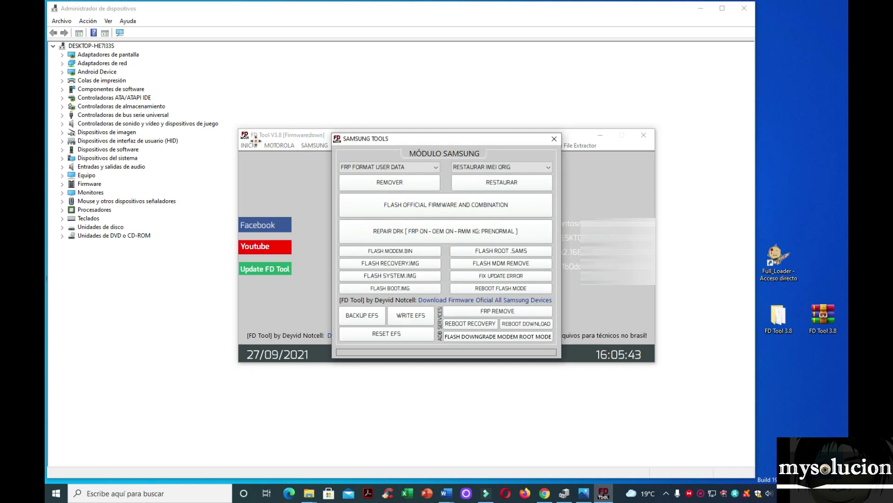
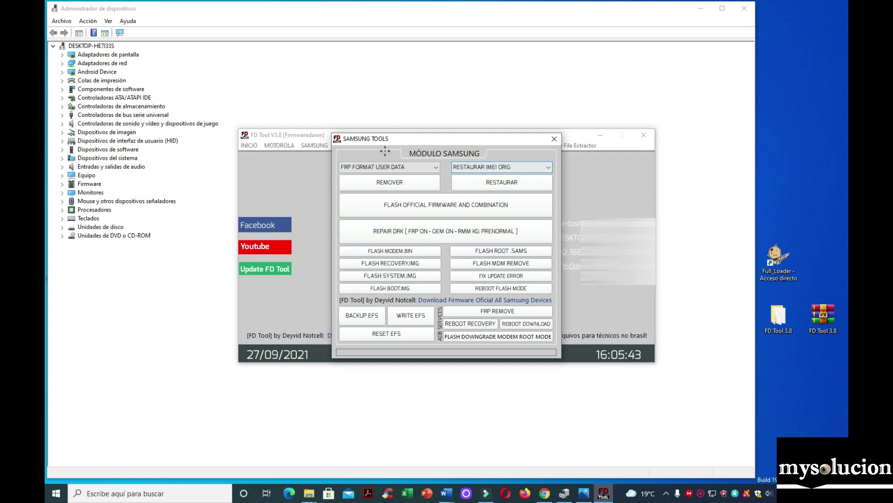
Open the official firmware and combination flasher from the Samsung module and load the BL_A025MUBU2AUC1 file into its BL slot.
left_click(462, 208)
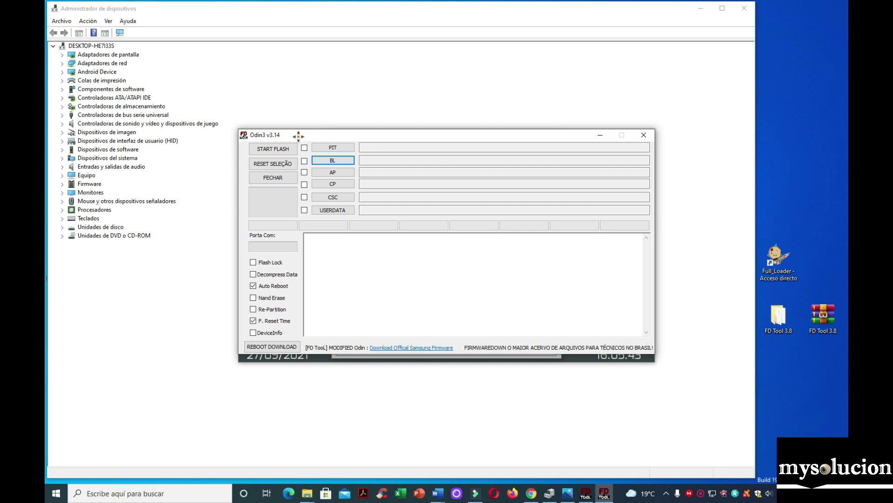
left_click(345, 160)
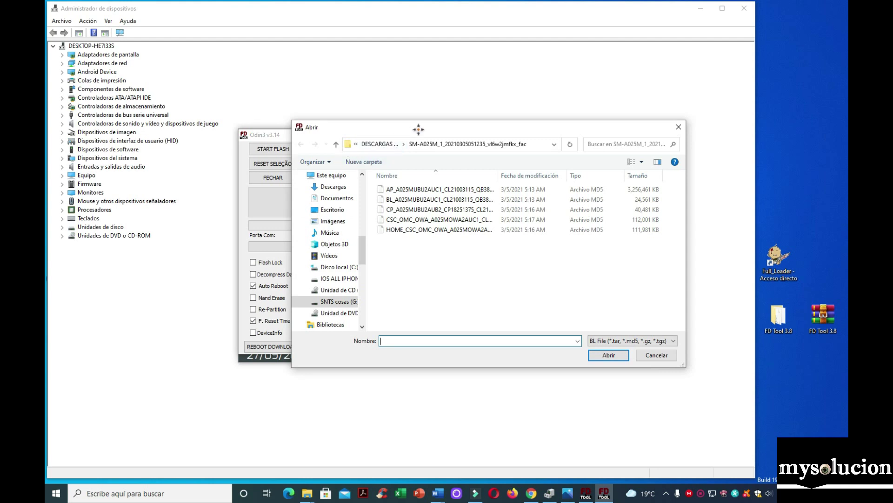
left_click(434, 189)
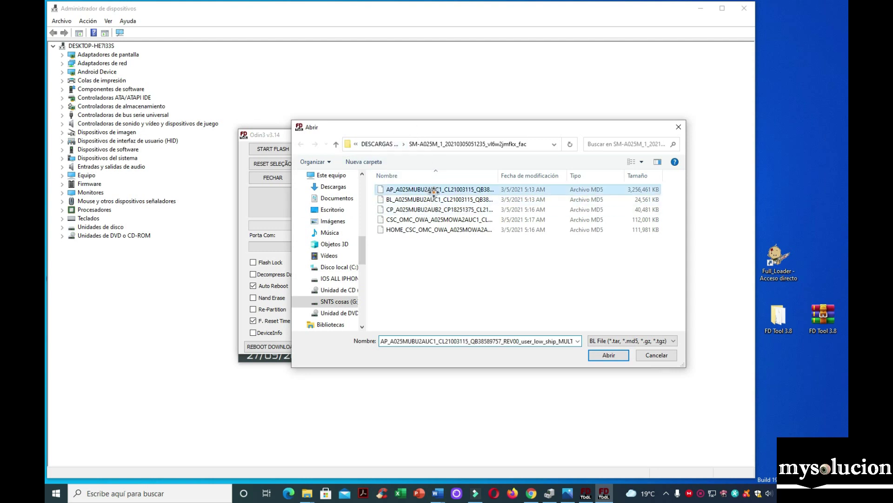
left_click_drag(451, 129, 520, 130)
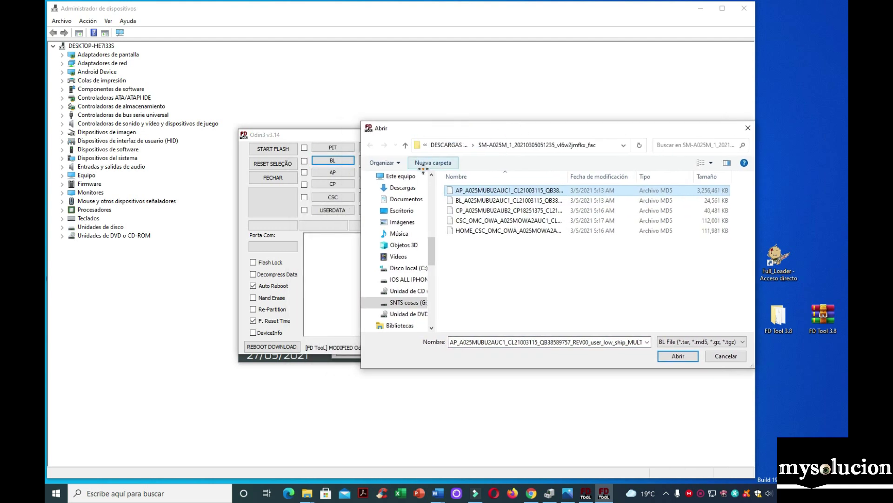
left_click(461, 200)
left_click(679, 355)
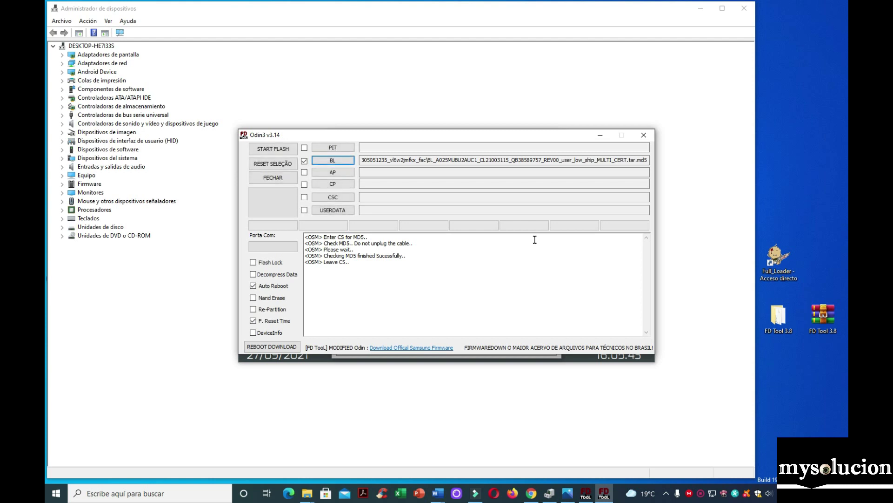
Load the AP_A025MUBU2AUC1 file into the AP slot and the CP_A025MUBU2AUB2 file into the CP slot.
left_click(337, 172)
left_click(479, 190)
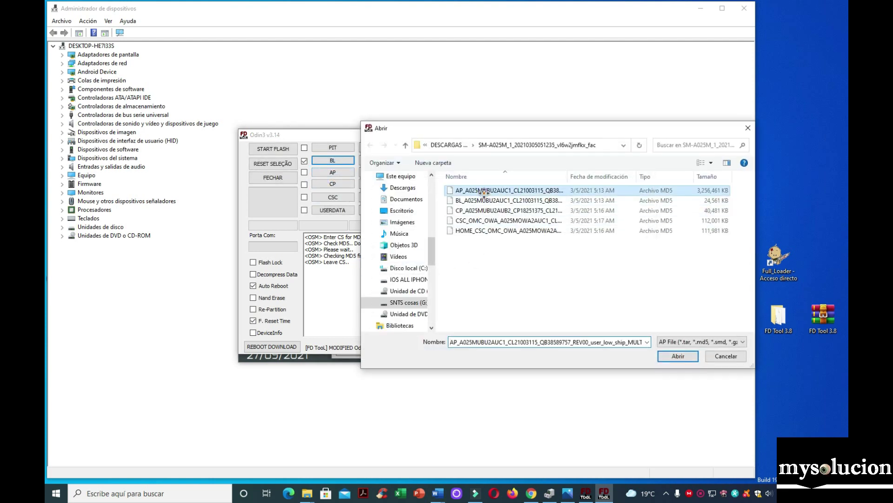
left_click(678, 356)
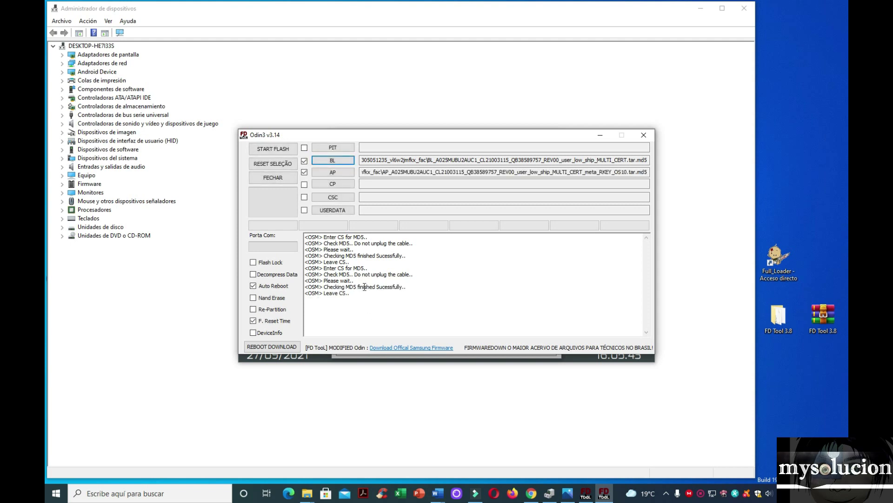
left_click(343, 185)
left_click(483, 210)
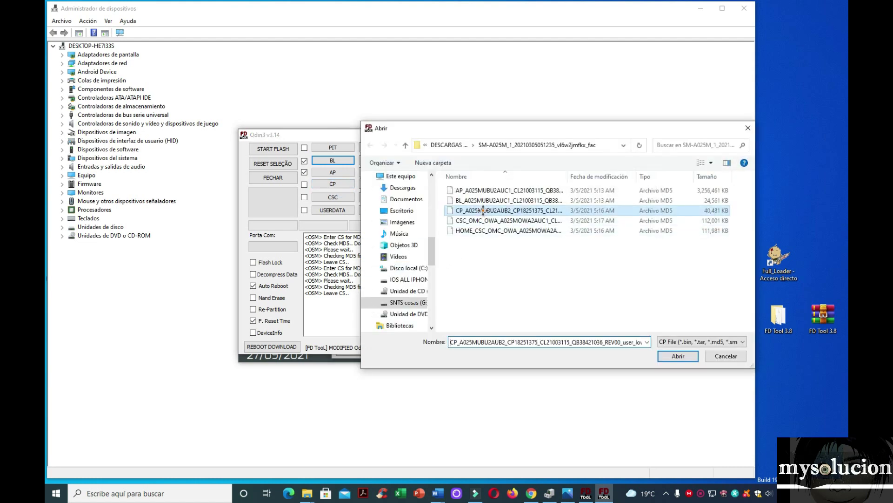
left_click(677, 355)
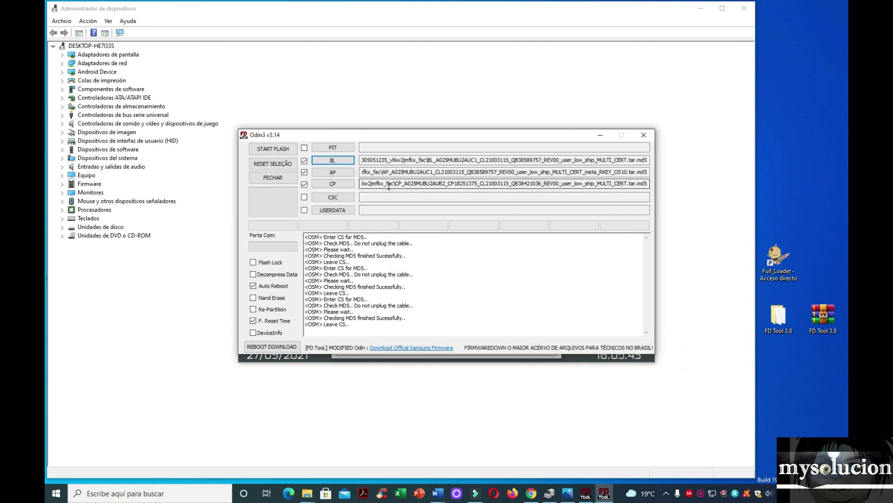
Load the CSC_OMC_OWA_A025MOWA2AUC1 file into the CSC slot and view the HOME_CSC alternative without loading it.
left_click(348, 197)
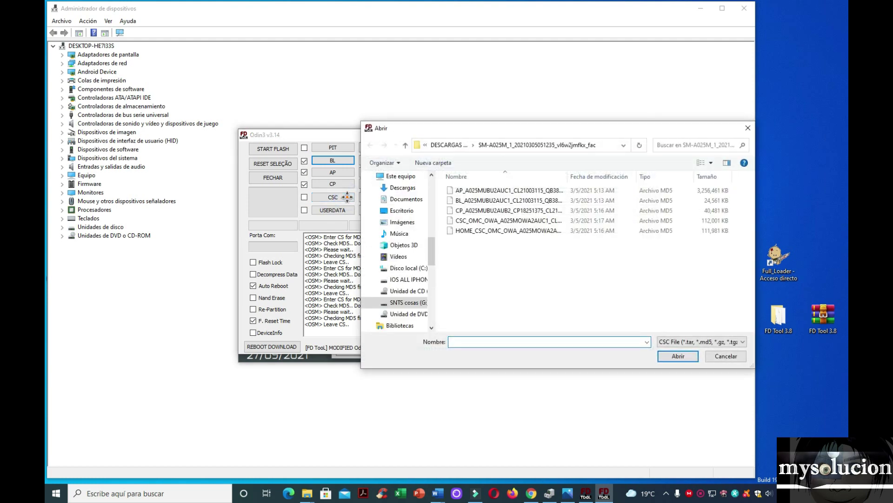
left_click(493, 221)
left_click_drag(539, 131, 605, 136)
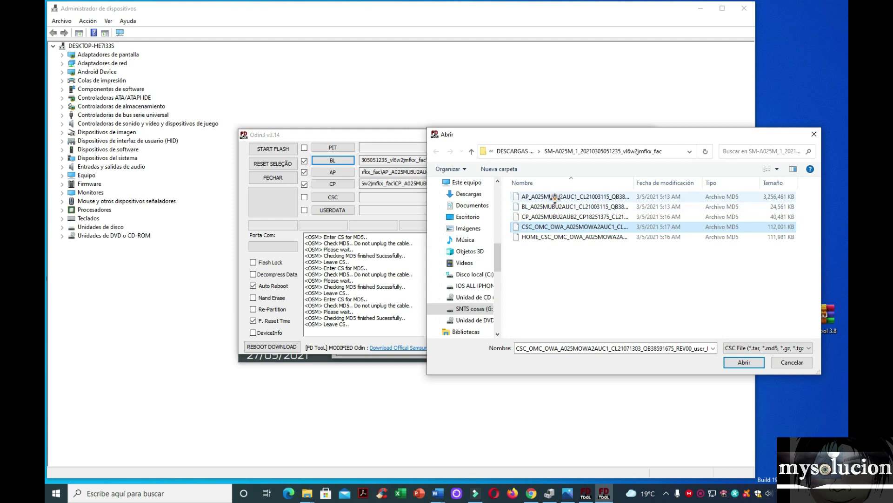
left_click(547, 227)
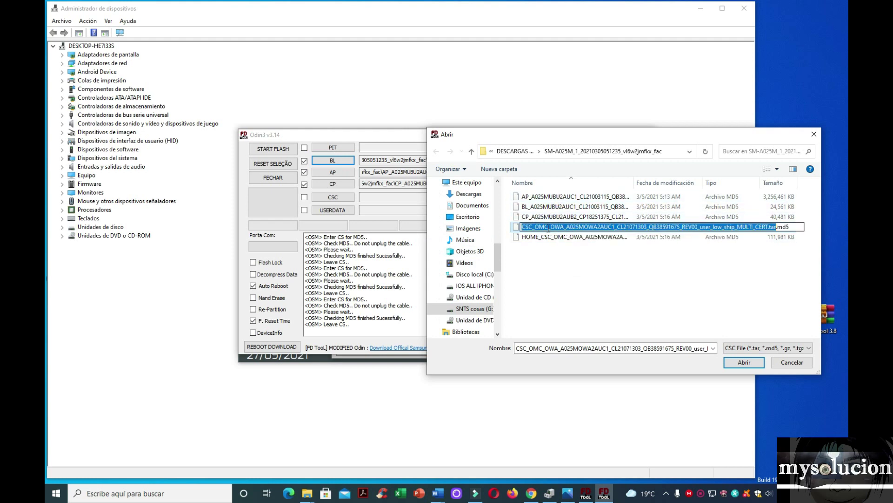
left_click(540, 197)
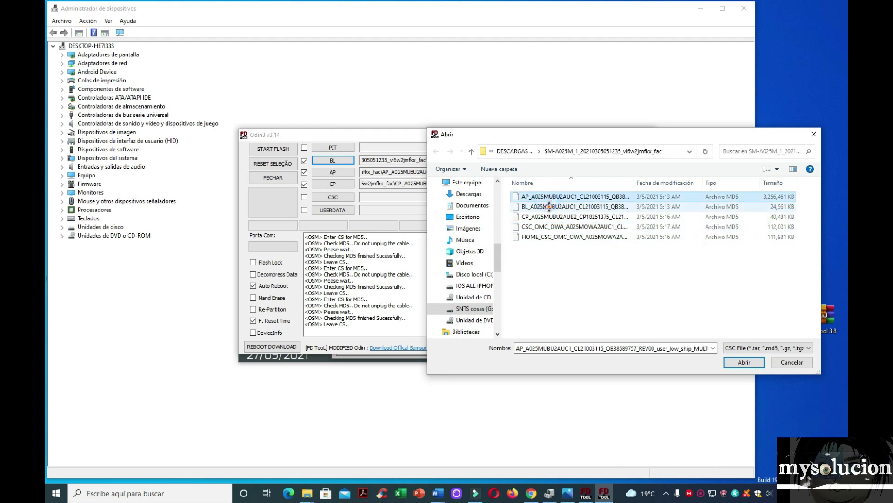
left_click(549, 207)
left_click(569, 227)
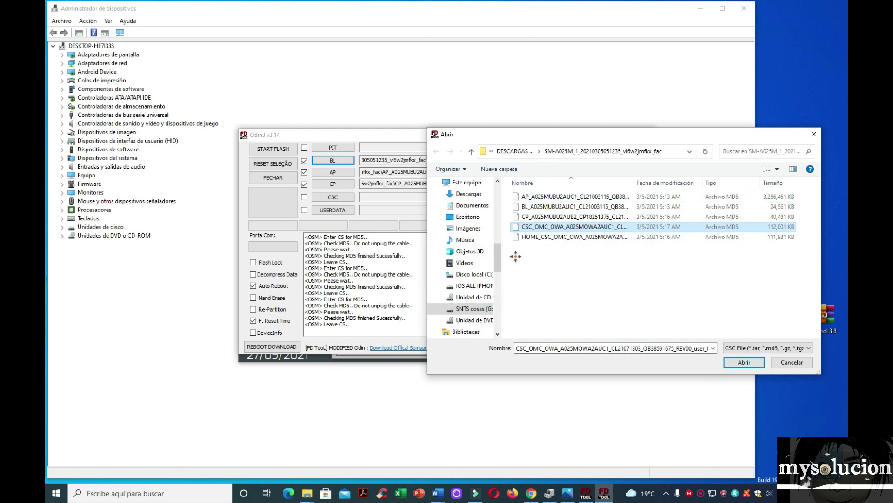
left_click(738, 362)
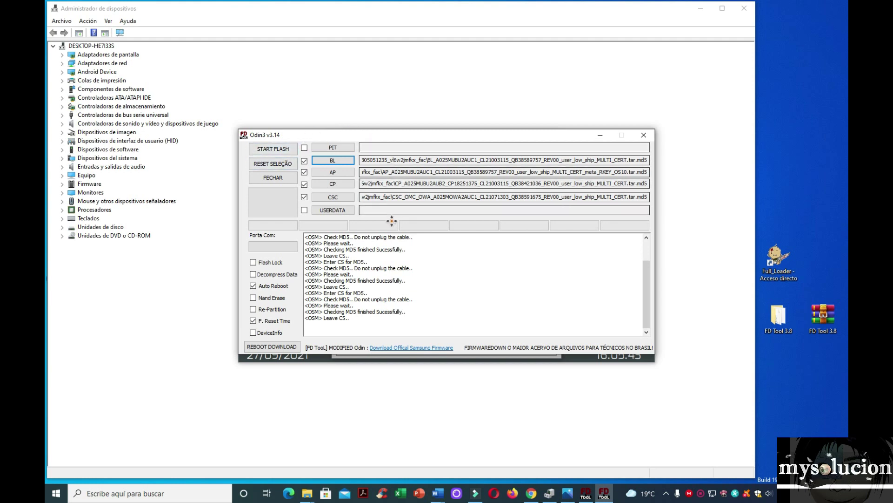
left_click(344, 199)
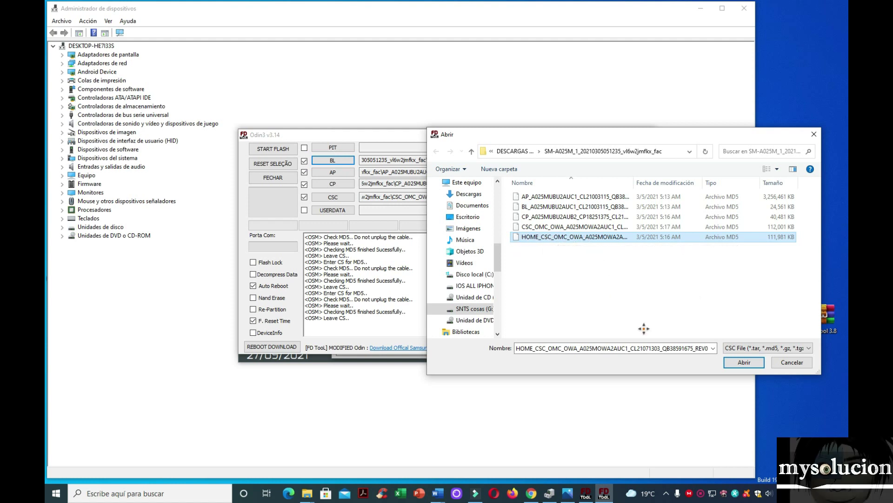
left_click(786, 363)
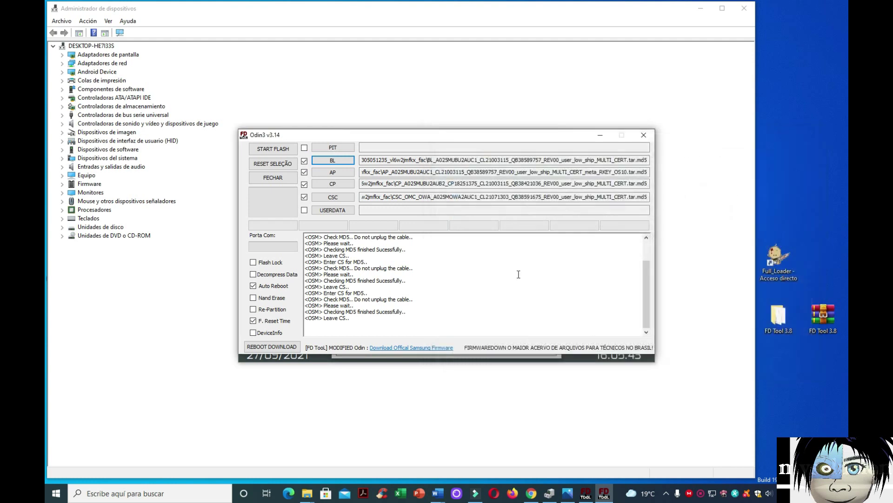
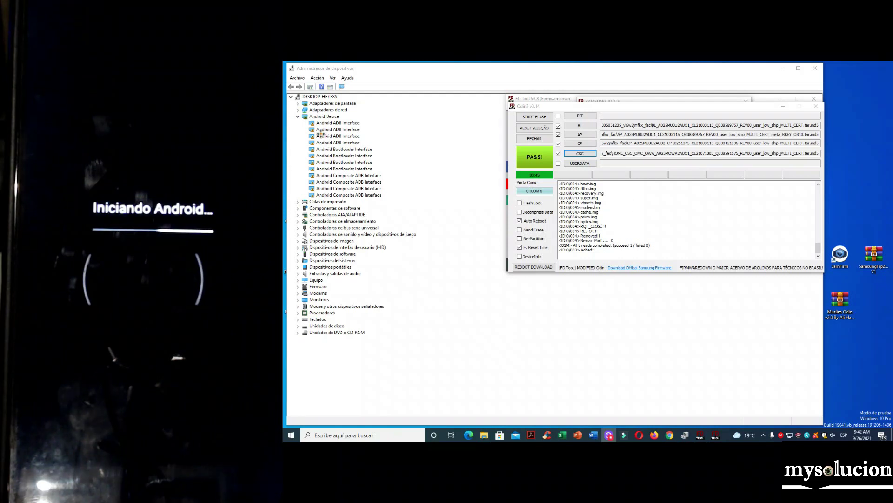
Check the connected devices in Device Manager and return to the Odin3 v3.14 window.
left_click(355, 260)
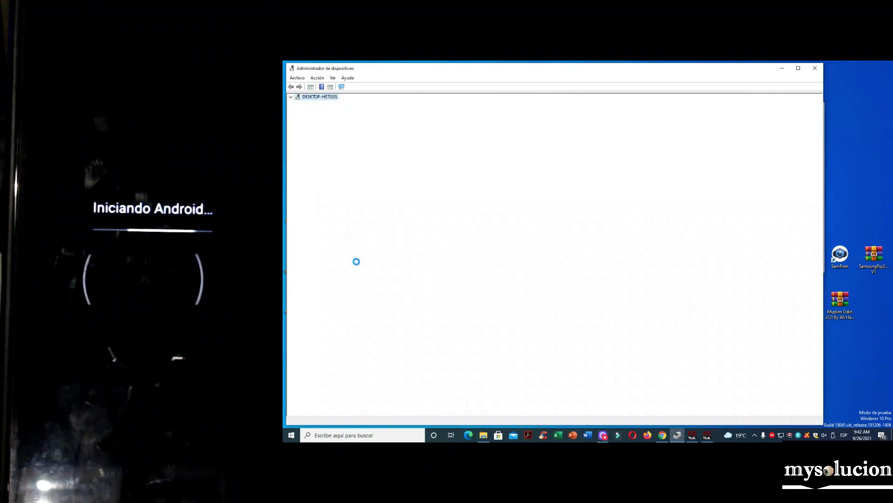
mouse_move(707, 436)
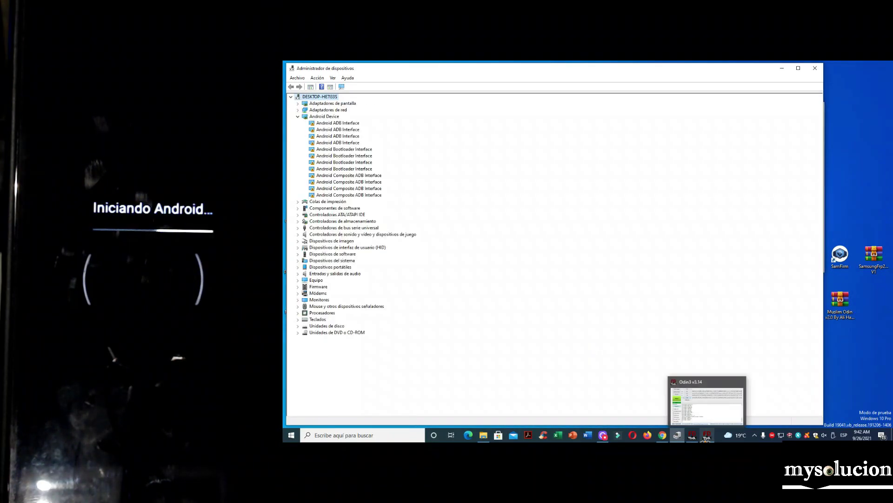
left_click(707, 411)
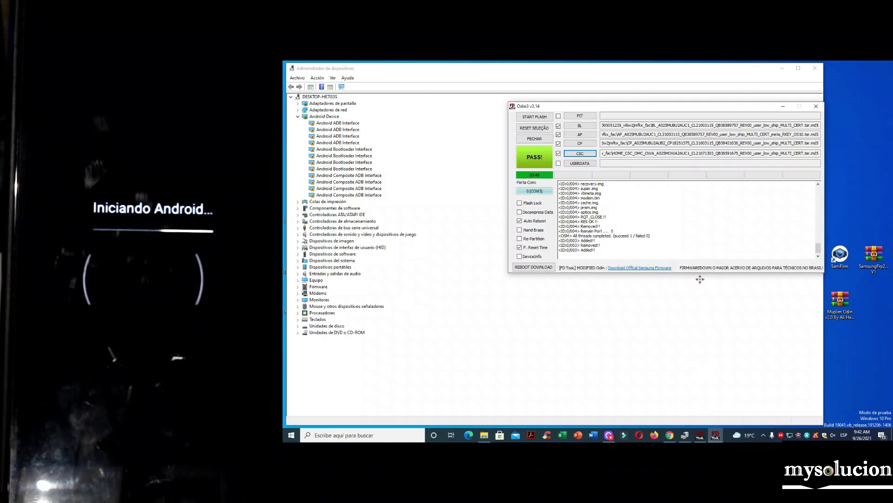